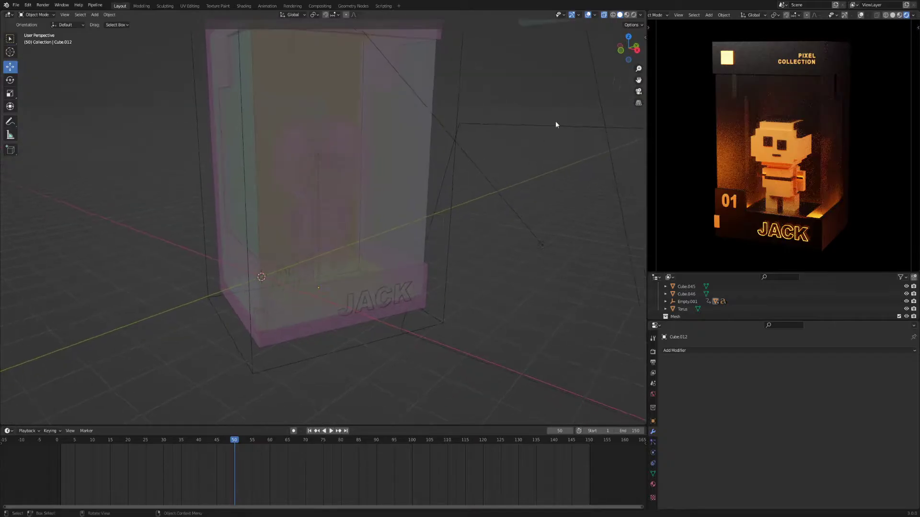
- Turn off X-ray and edit the box's JACK text label to read BRUCE
left_click(603, 16)
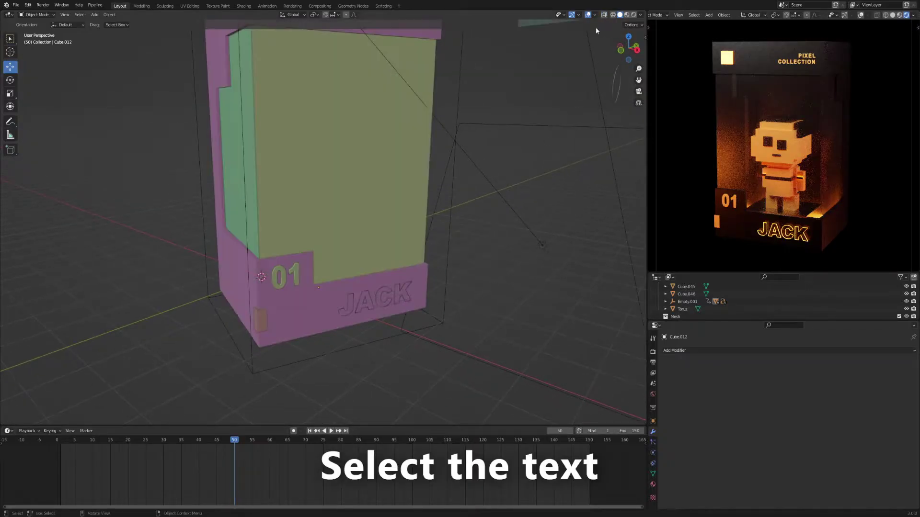
left_click(389, 303)
key("Tab")
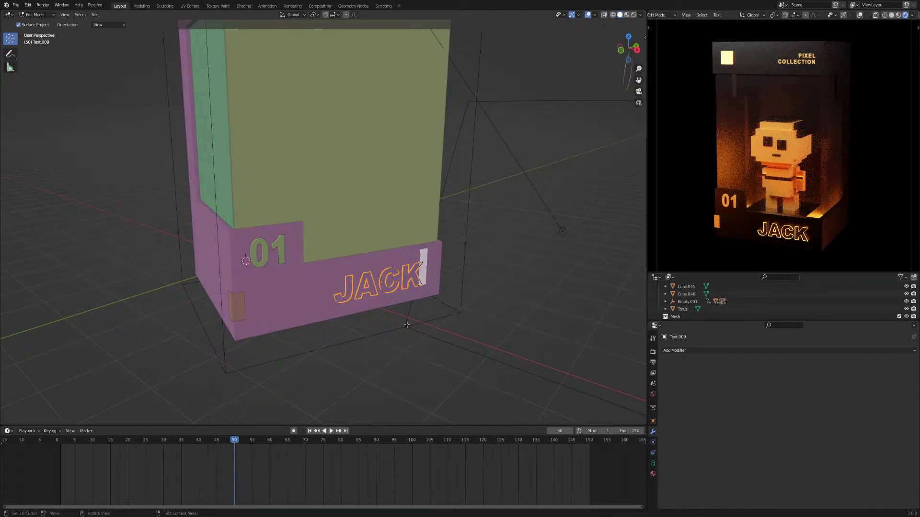
key("BackSpace")
key("BackSpace")
key("BackSpace")
key("BackSpace")
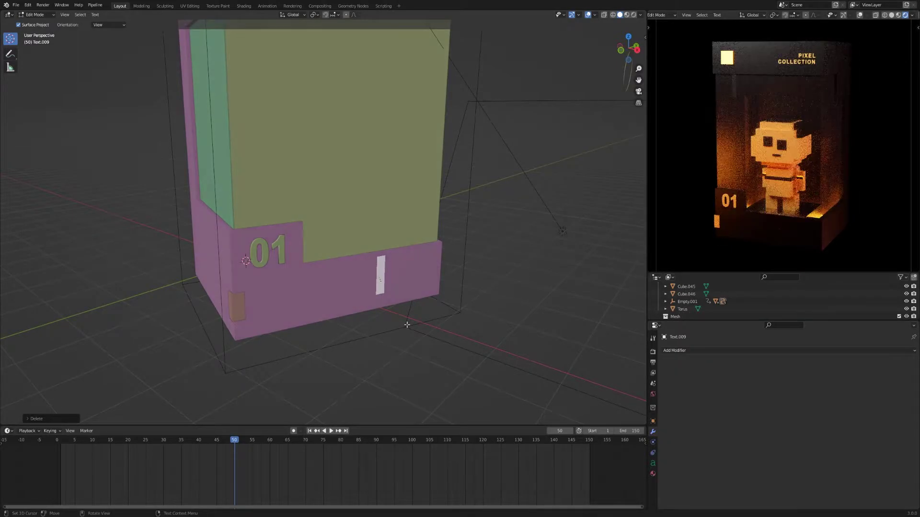
key("shift")
type("B")
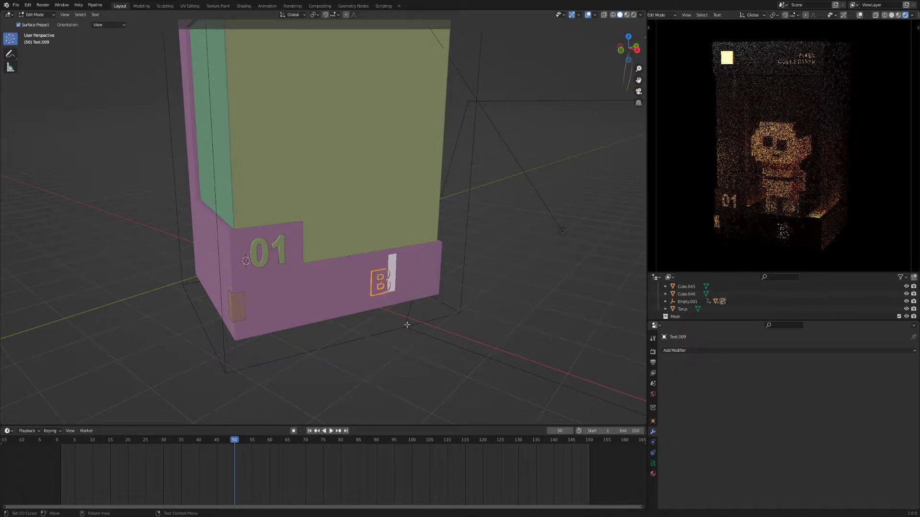
type("RUCE")
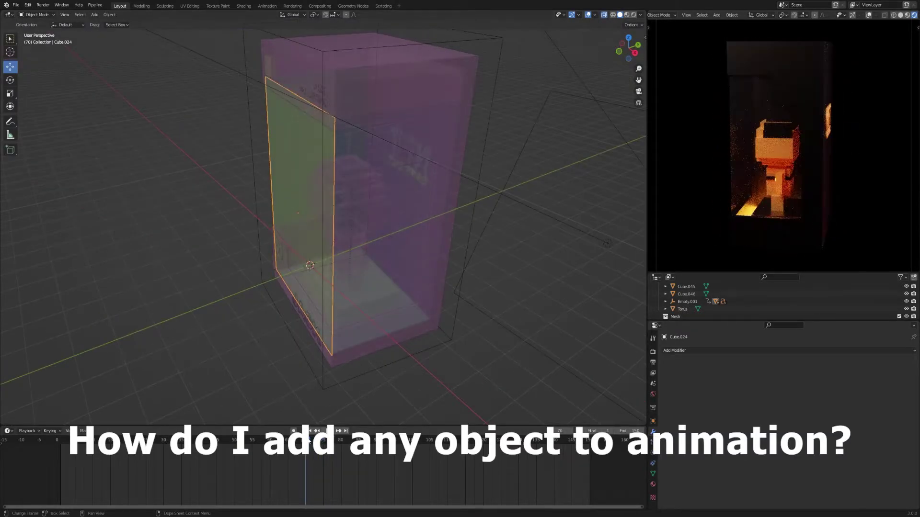
- At frame 50, select and delete the pixel Jack figure inside the case
left_click_drag(280, 444, 234, 443)
middle_click_drag(329, 337, 376, 347)
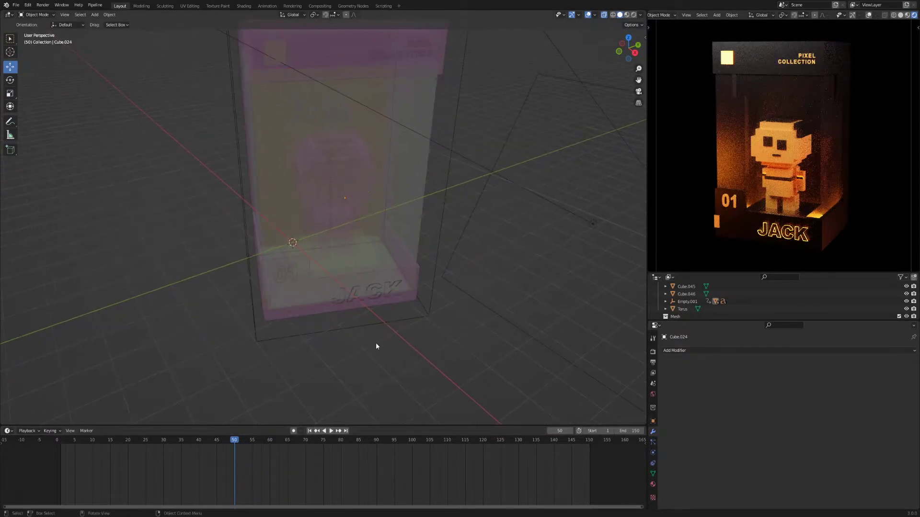
left_click(350, 168)
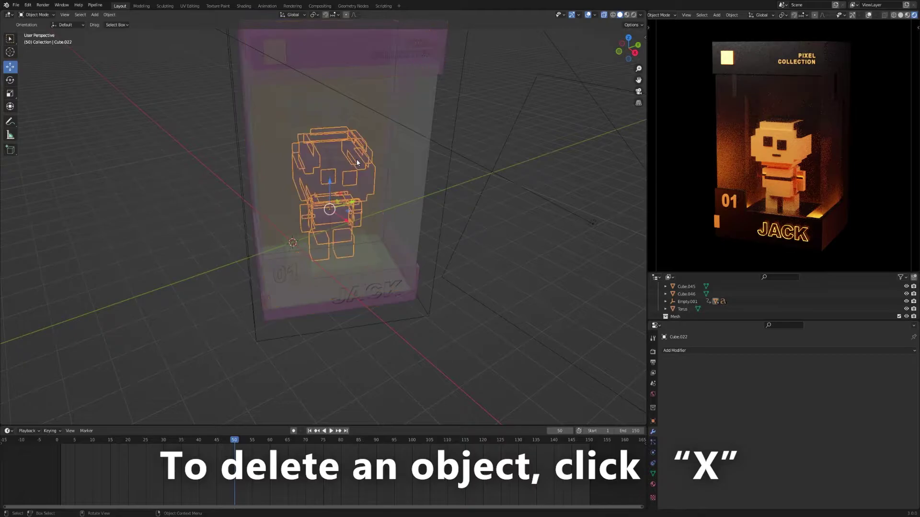
middle_click_drag(353, 221, 348, 228)
key("x")
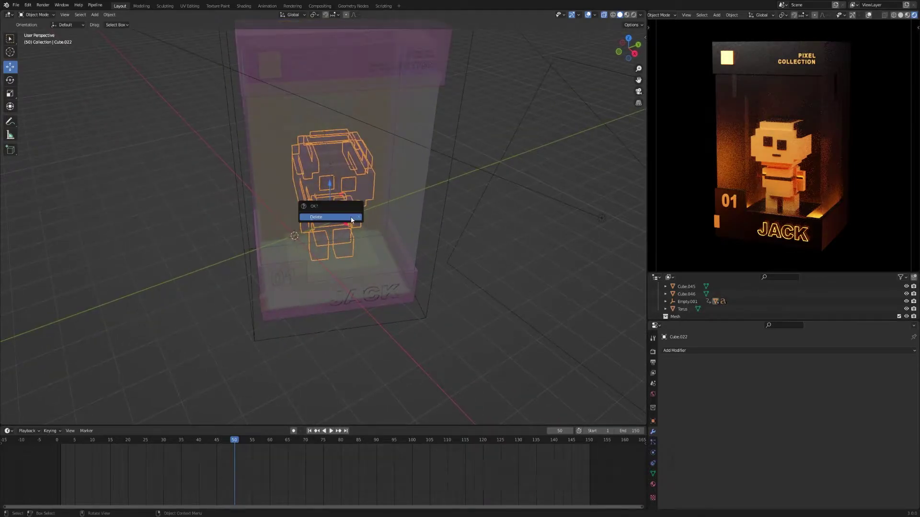
left_click(342, 218)
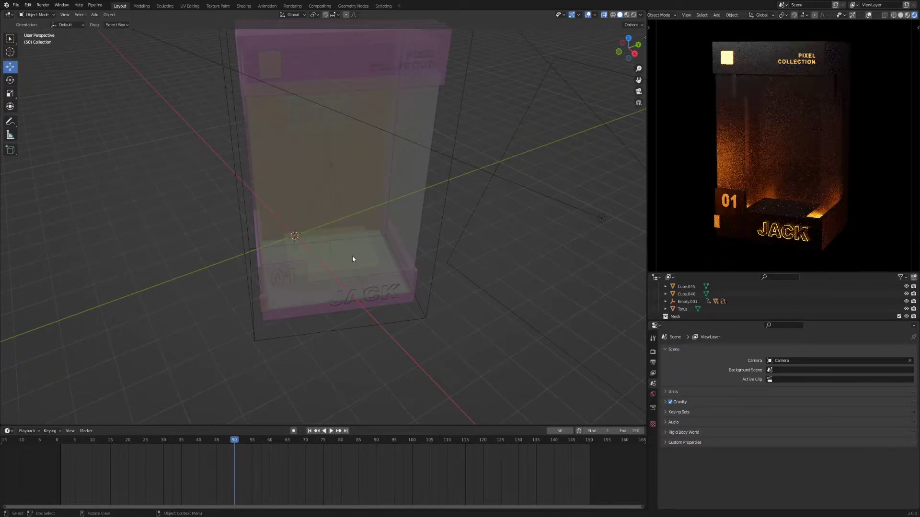
- Add an Ico Sphere mesh and move it into the case where Jack stood
key("shift+a")
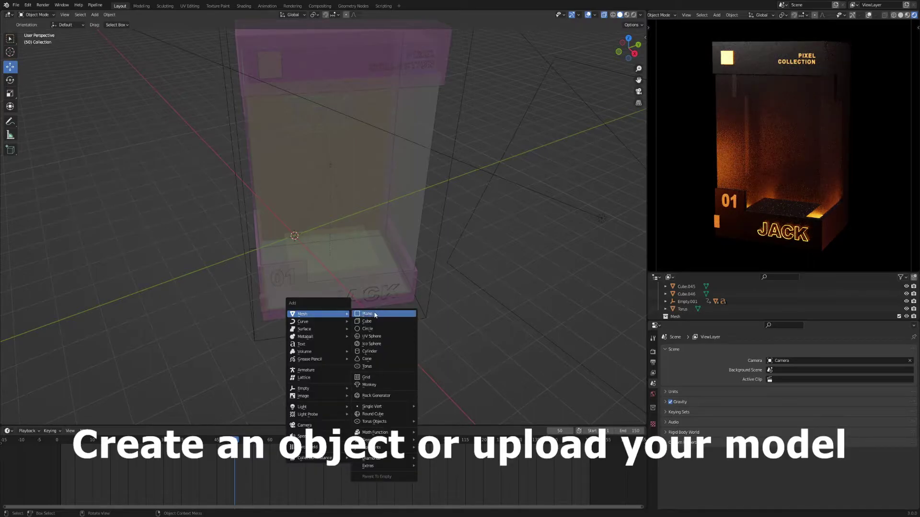
left_click(377, 344)
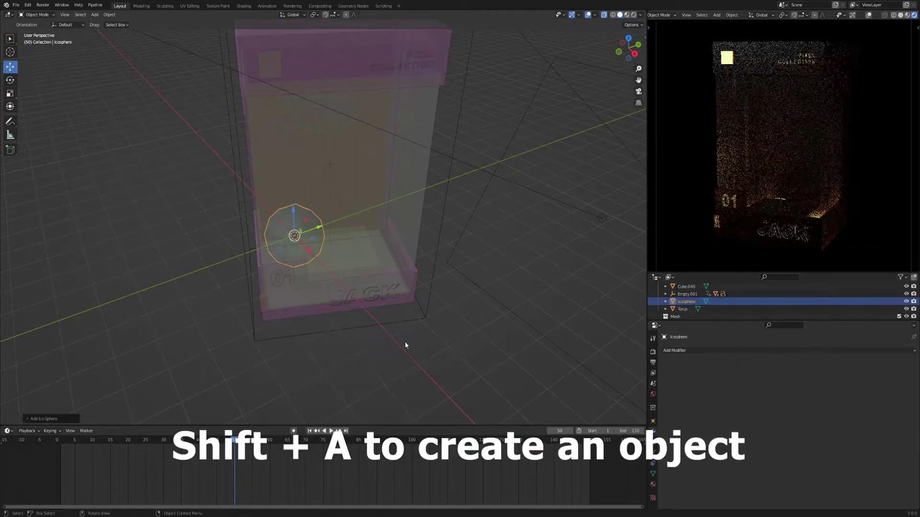
left_click_drag(315, 228, 323, 193)
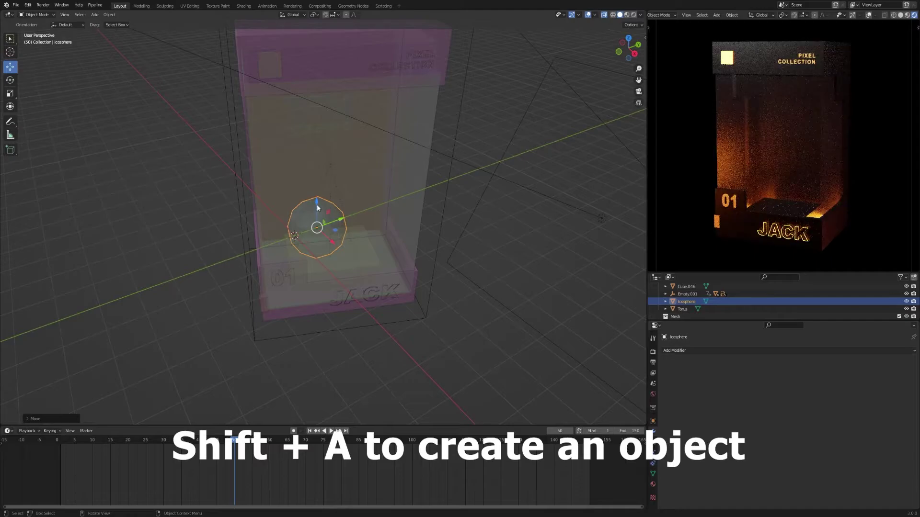
middle_click_drag(322, 193, 302, 189)
left_click_drag(302, 189, 338, 237)
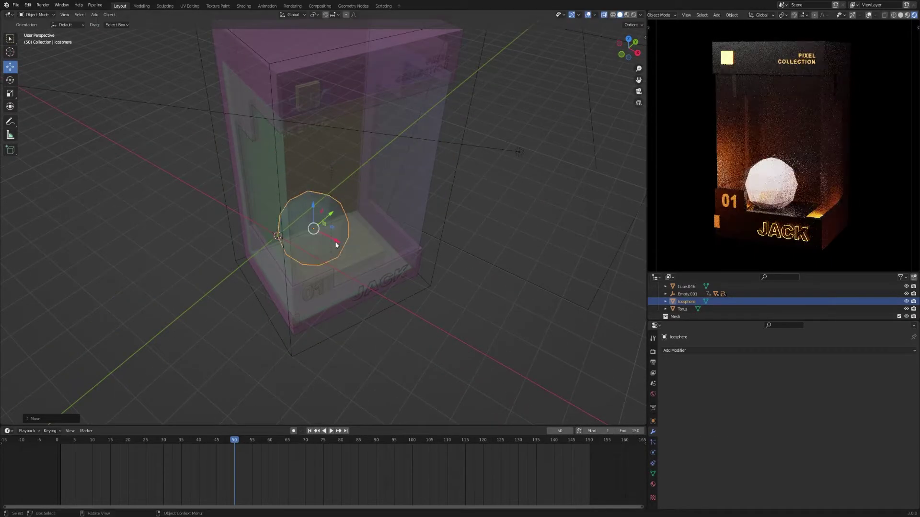
mouse_move(338, 238)
middle_mouse_down()
mouse_move(330, 234)
mouse_move(377, 265)
middle_mouse_up()
key("g")
left_click(356, 202)
- Object-parent the icosphere to Empty.001, then play back and rewind to about frame 41
mouse_move(409, 299)
middle_mouse_down()
mouse_move(399, 301)
mouse_move(402, 317)
middle_mouse_up()
left_click(432, 160, "shift")
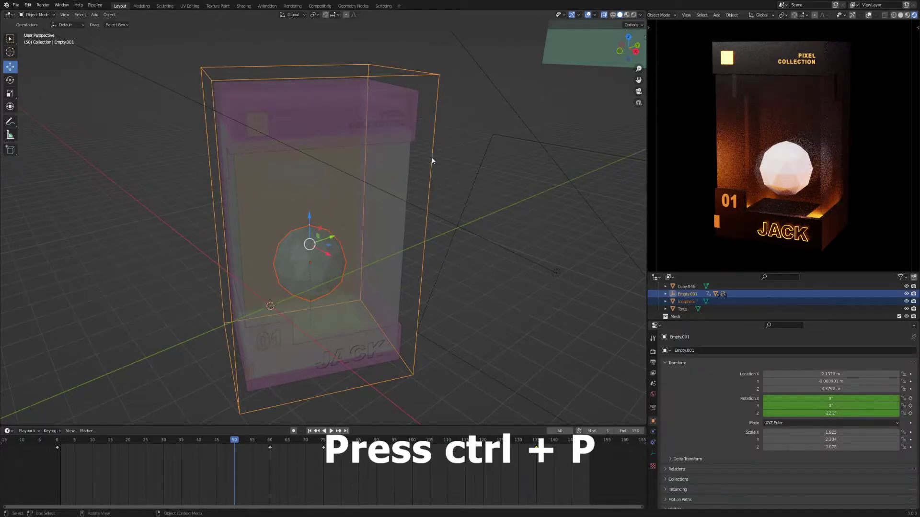
key("ctrl+p")
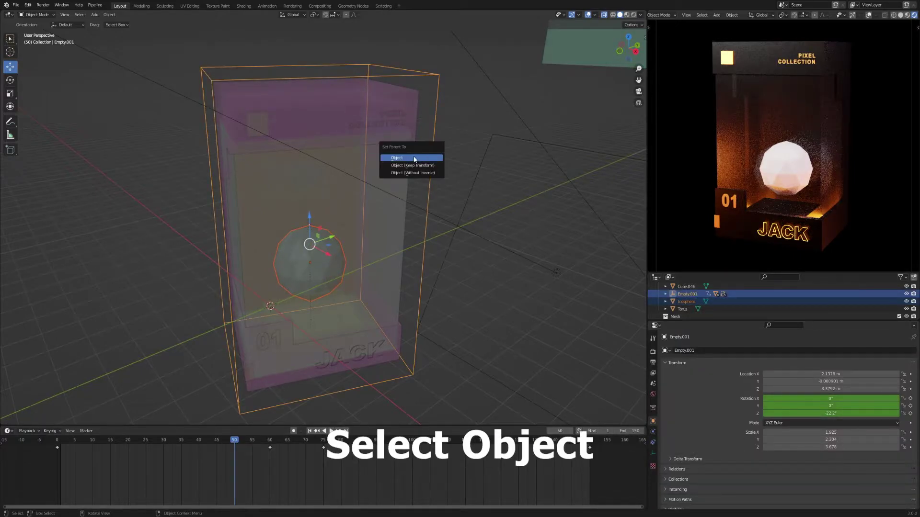
left_click(412, 159)
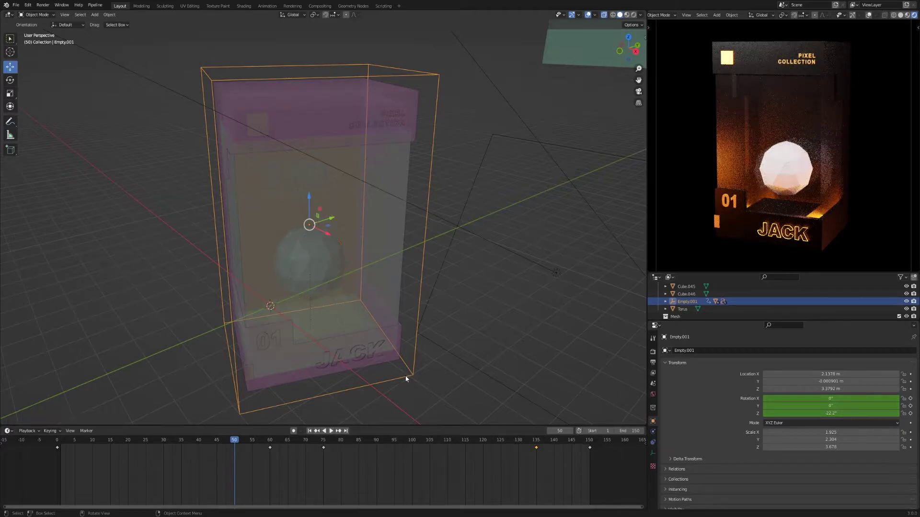
key("space")
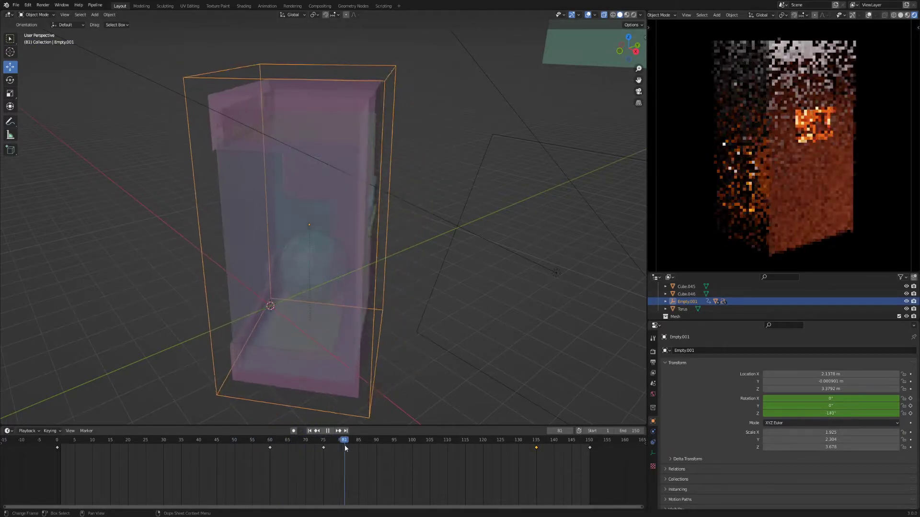
left_click_drag(346, 444, 201, 446)
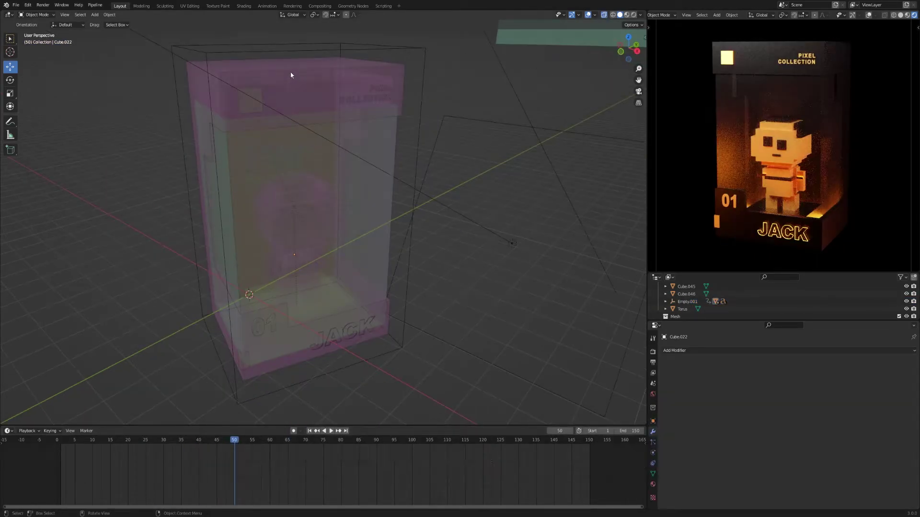
- Select the display case and open its Box 1 Base Color picker
left_click(292, 75)
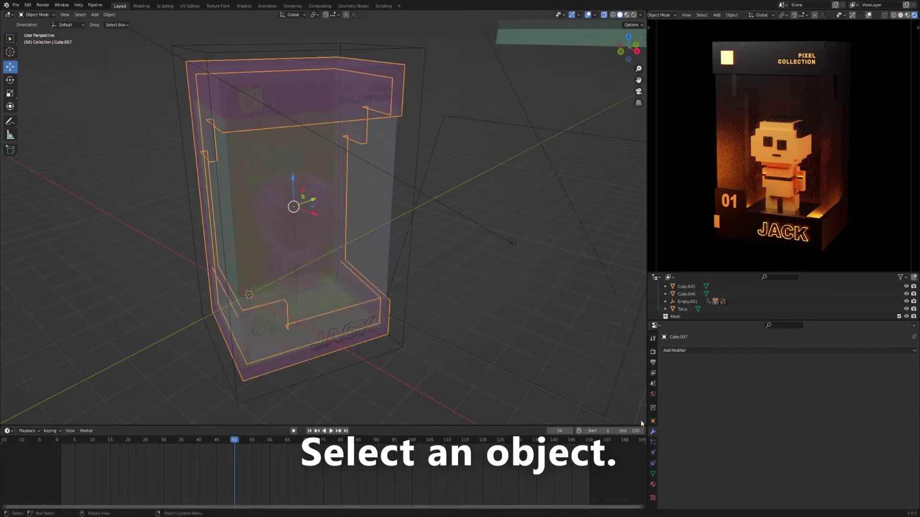
left_click(653, 484)
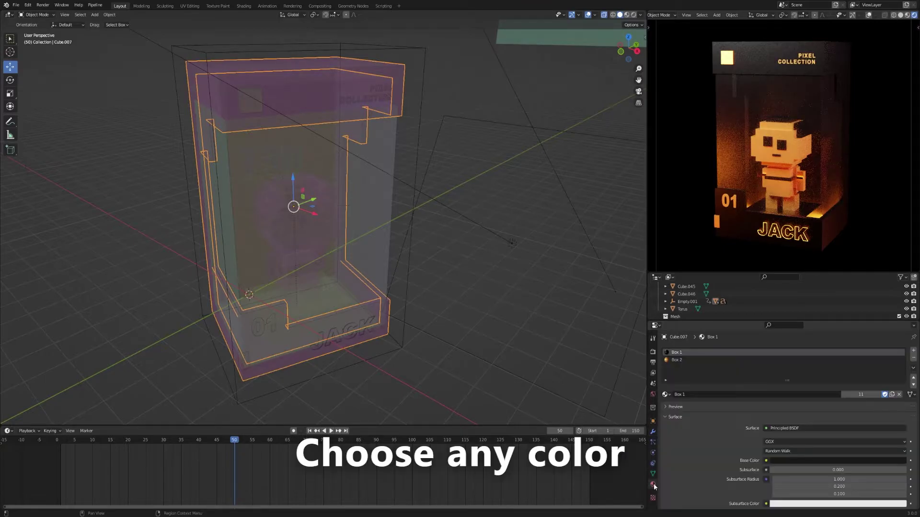
left_click(802, 464)
left_click(875, 391)
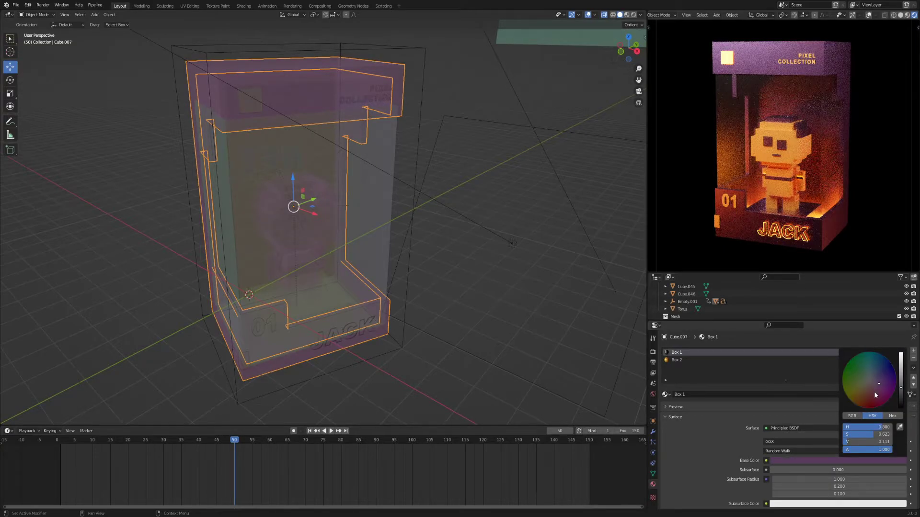
- Try red, orange, green and blue on the colour wheel, ending on purple
left_click(874, 392)
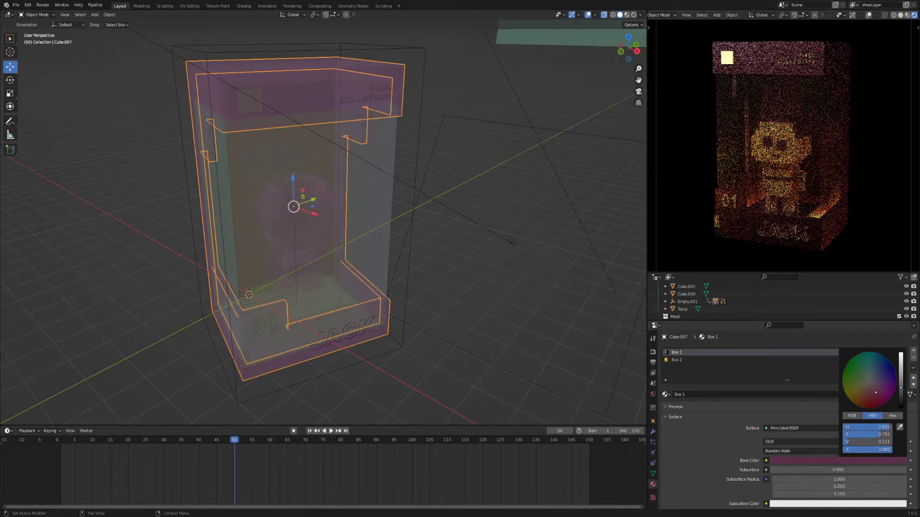
left_click(863, 397)
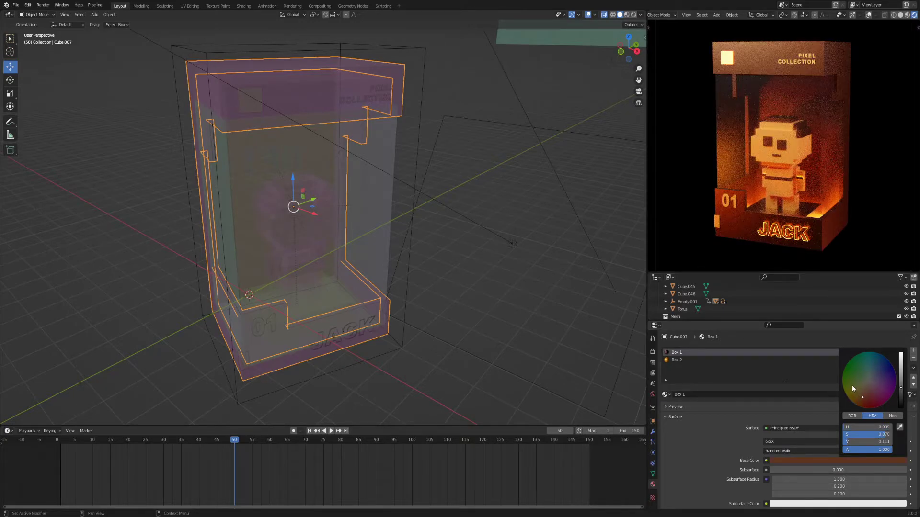
left_click(852, 385)
left_click(854, 372)
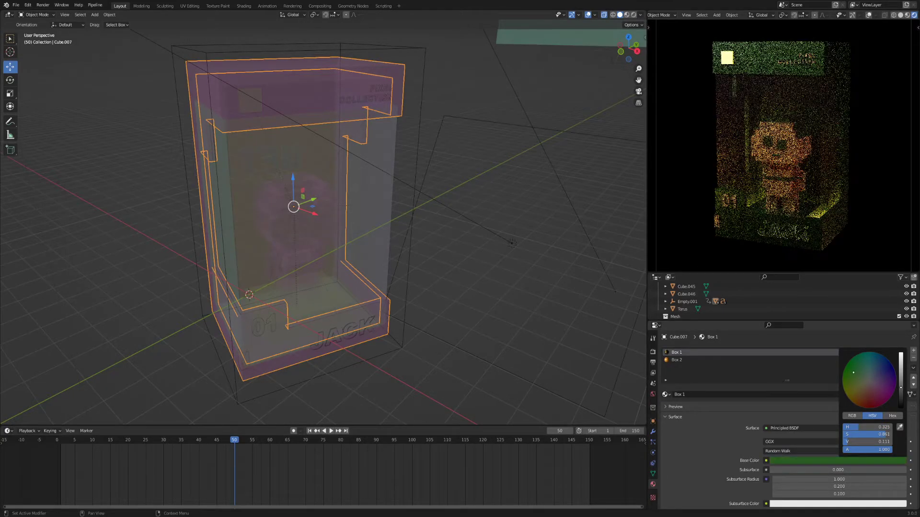
left_click(861, 366)
left_click(882, 370)
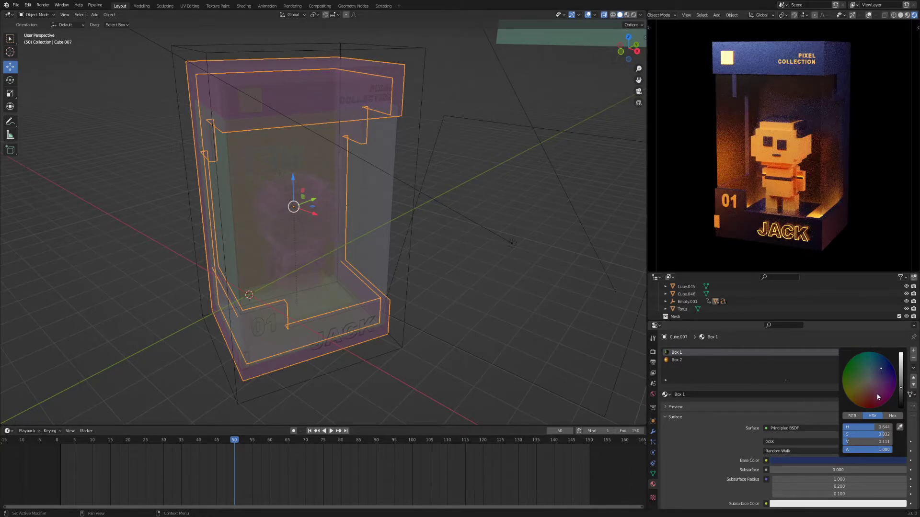
left_click(878, 386)
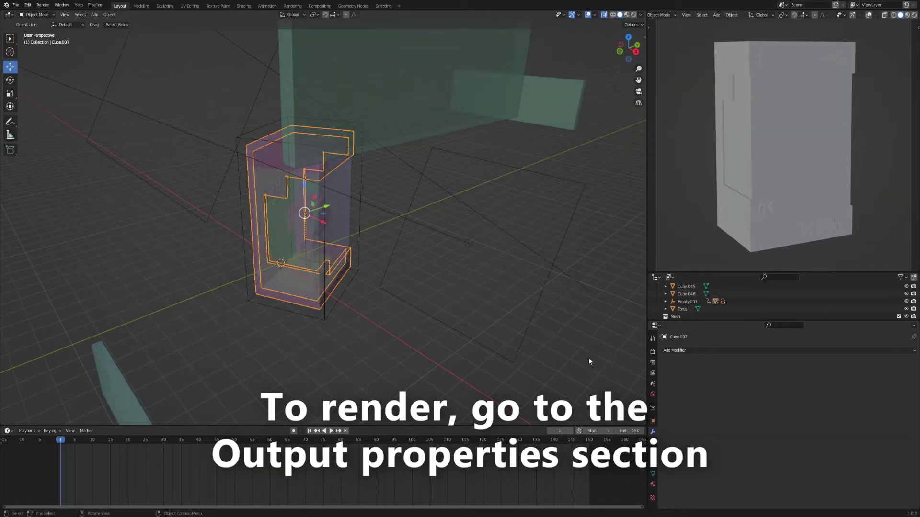
- Show Output Properties with the output folder and PNG file format visible
left_click(652, 364)
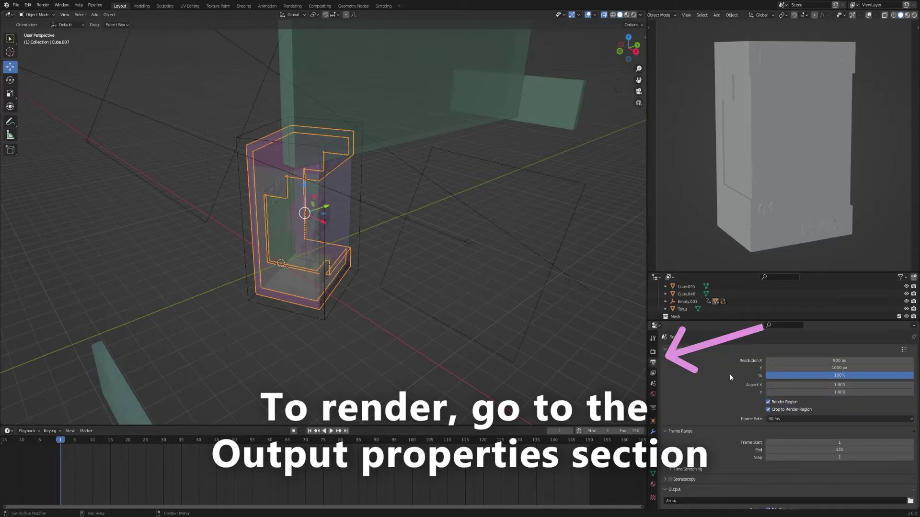
scroll(737, 386, "down", 2)
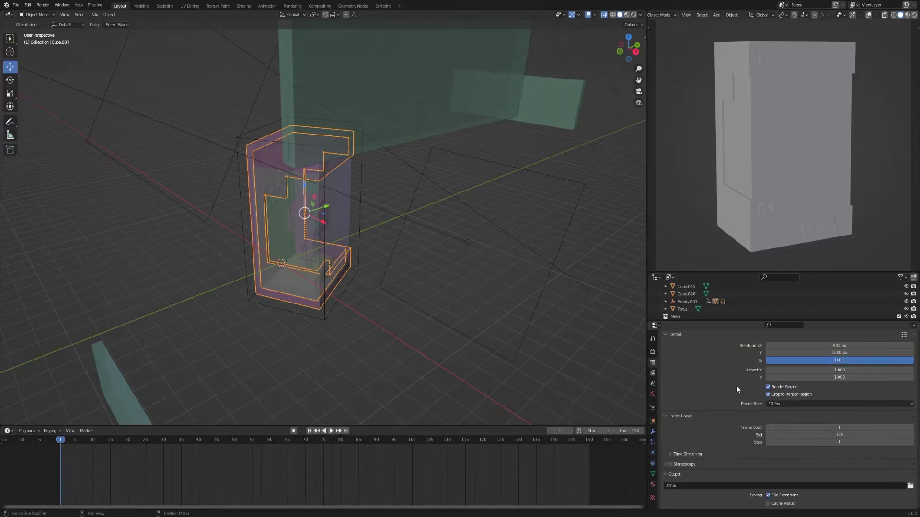
scroll(737, 386, "down", 2)
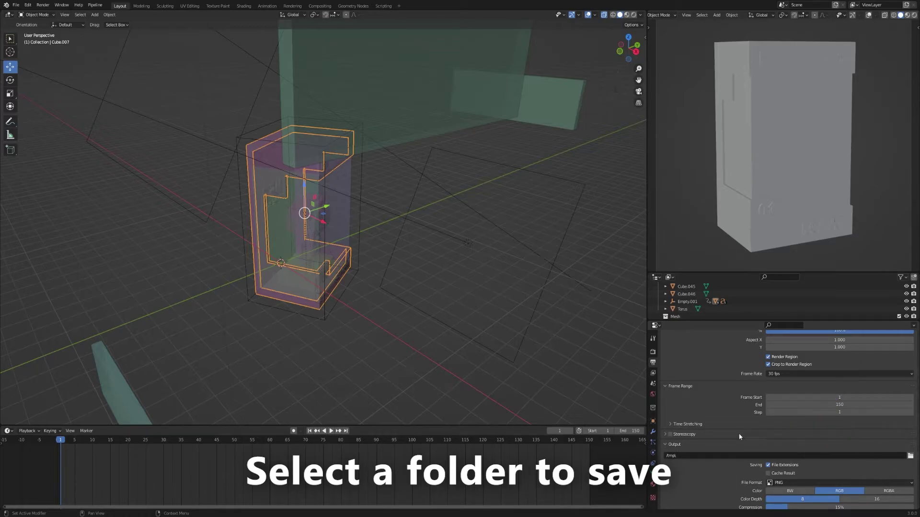
scroll(722, 464, "down", 1)
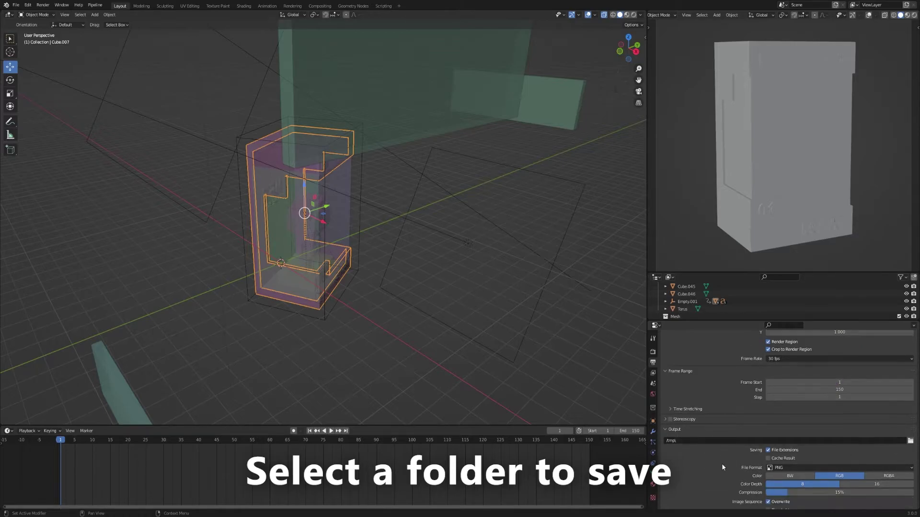
scroll(721, 463, "down", 2)
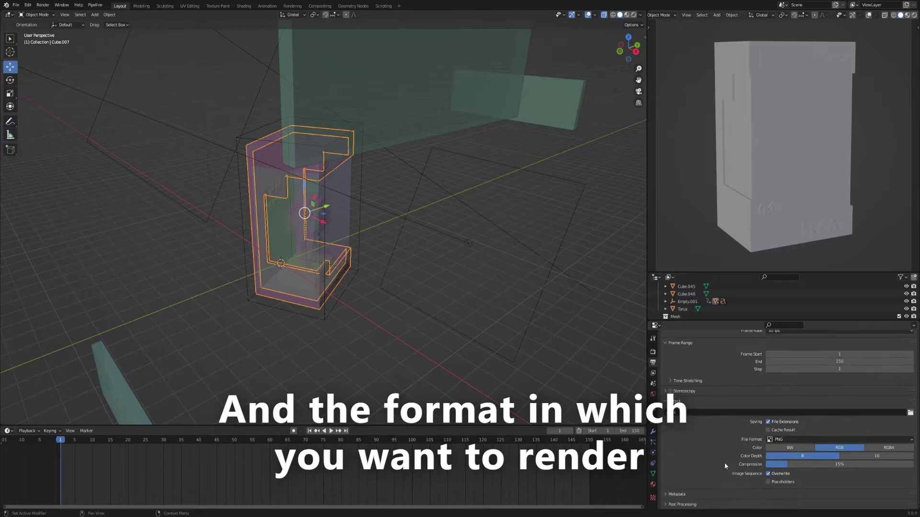
- Set File Format to FFmpeg Video and the Encoding container to MPEG-4
left_click(868, 441)
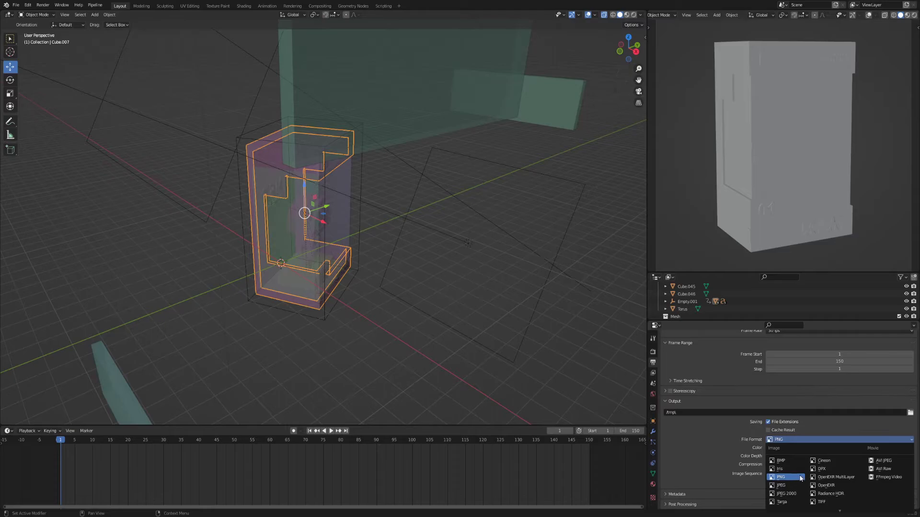
left_click(889, 477)
scroll(849, 462, "down", 3)
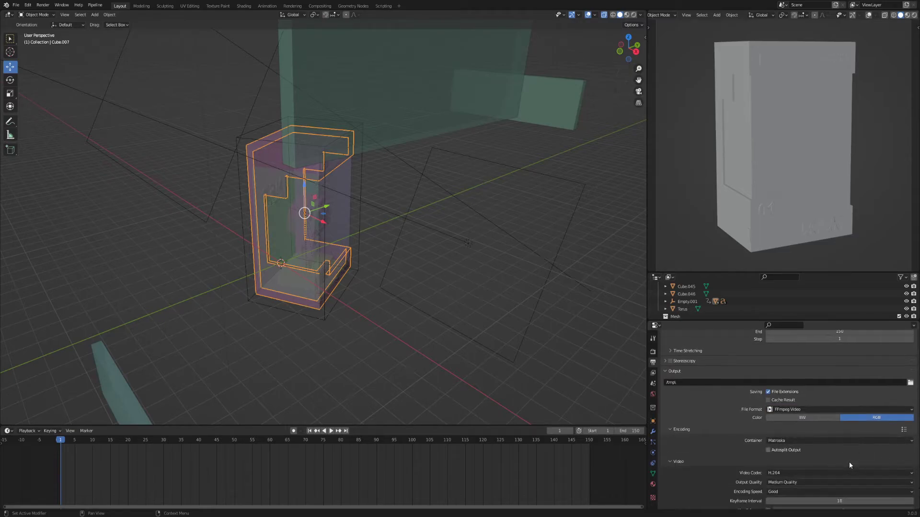
left_click(832, 426)
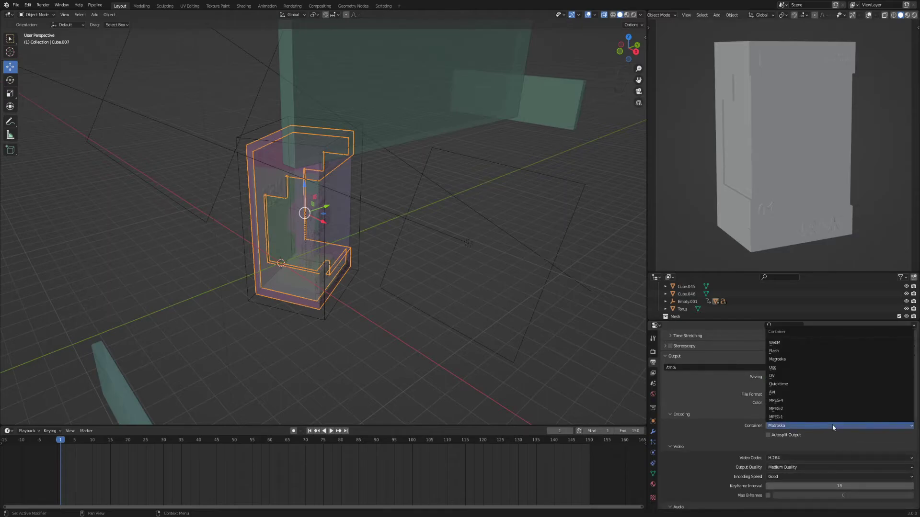
left_click(792, 400)
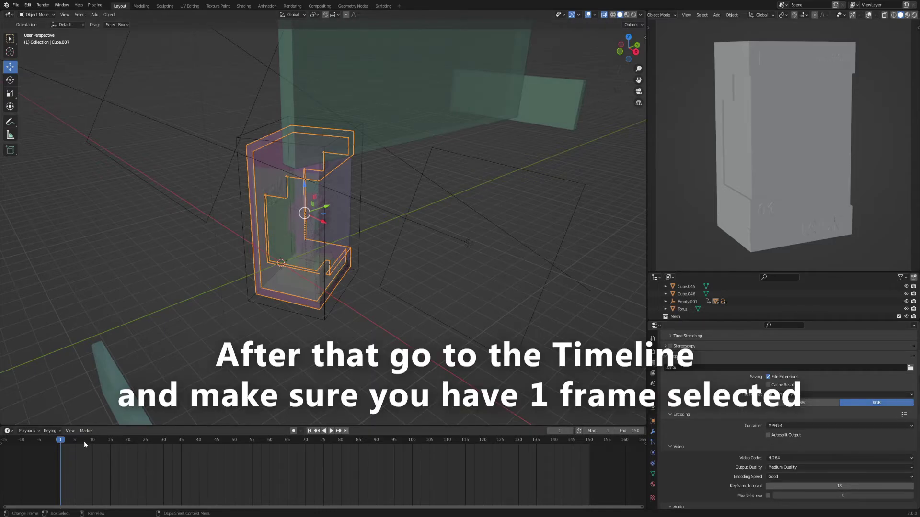
mouse_move(62, 441)
left_mouse_down()
mouse_move(76, 444)
mouse_move(62, 447)
left_mouse_up()
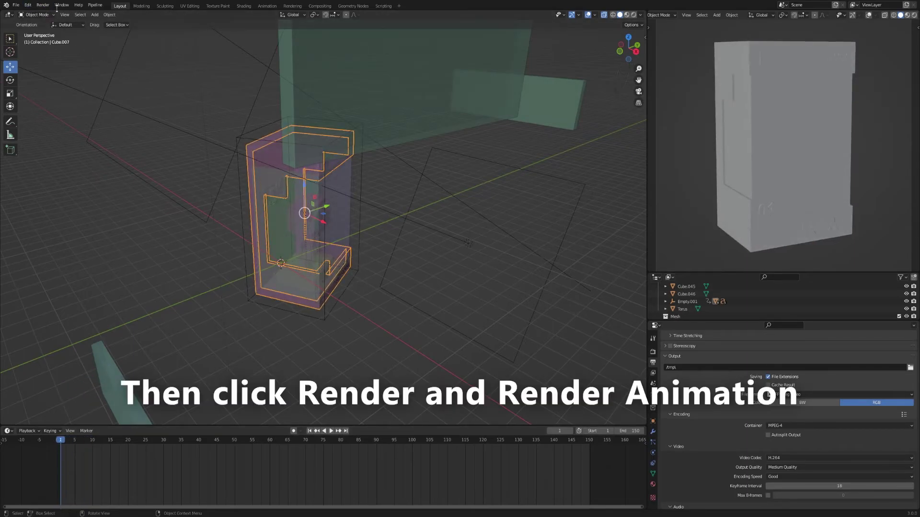
left_click(41, 6)
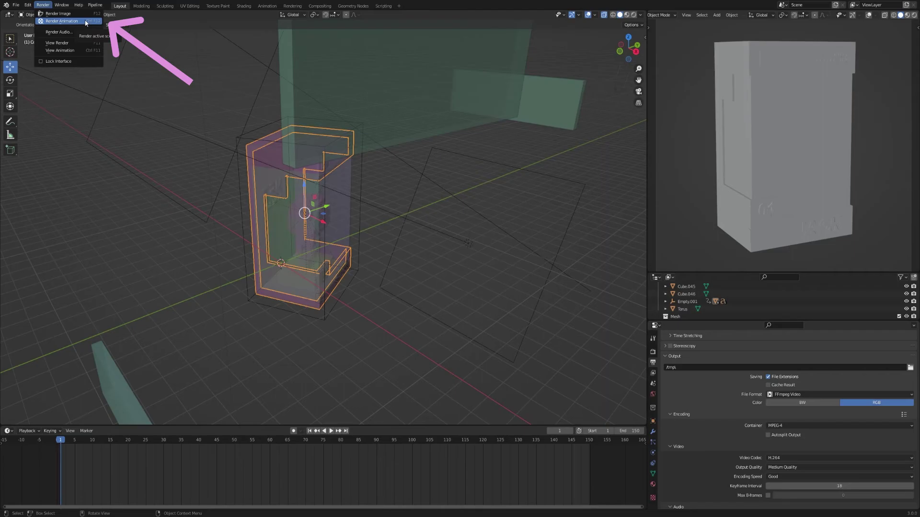
left_click(159, 128)
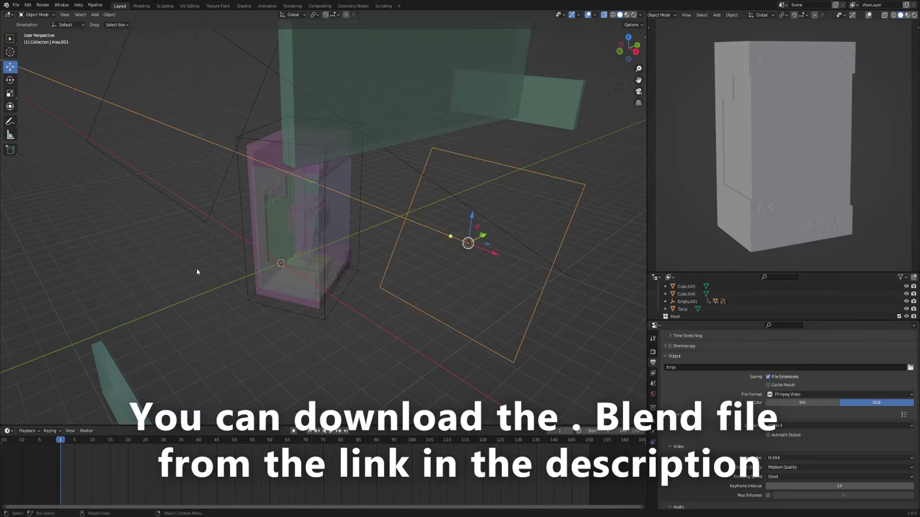
left_click(236, 319)
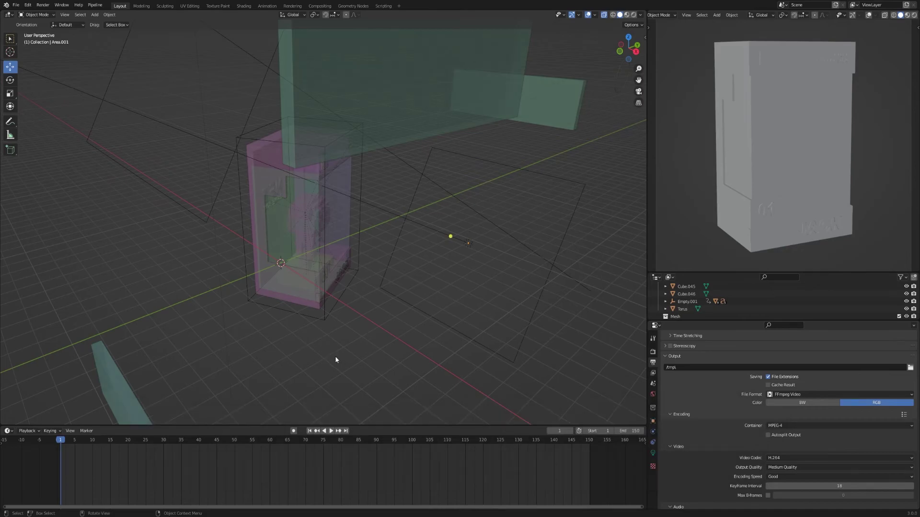